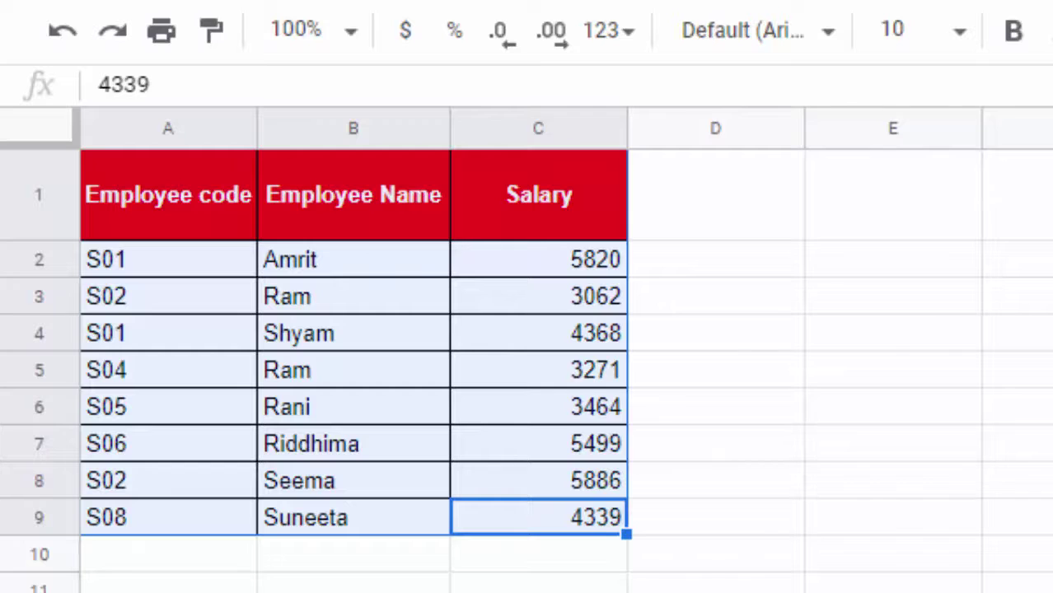
Enter =UNIQUE(A2:A9) in cell E3 over the employee code column.
click(1030, 444)
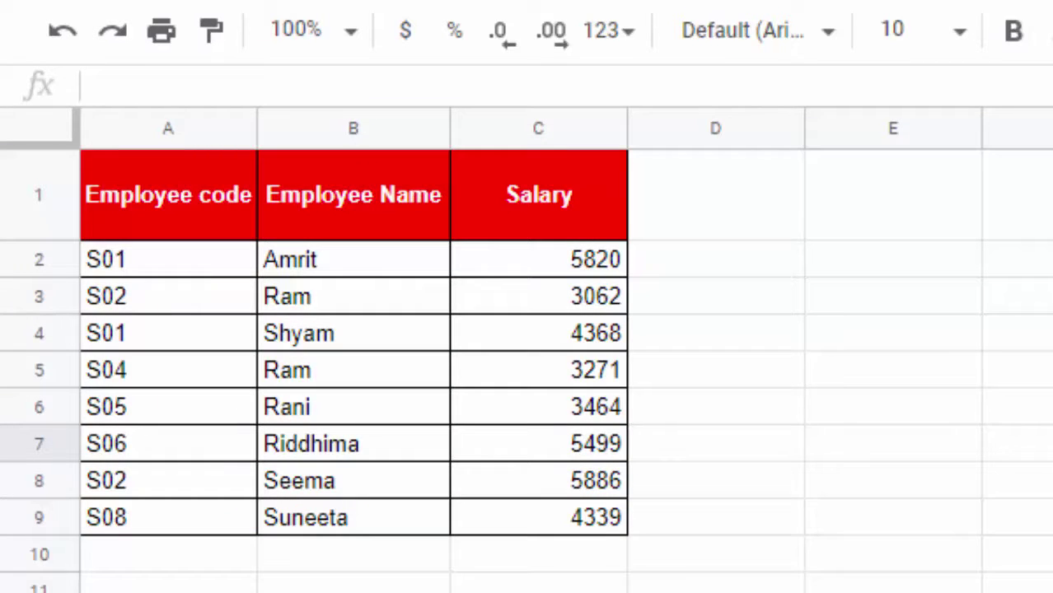
click(987, 339)
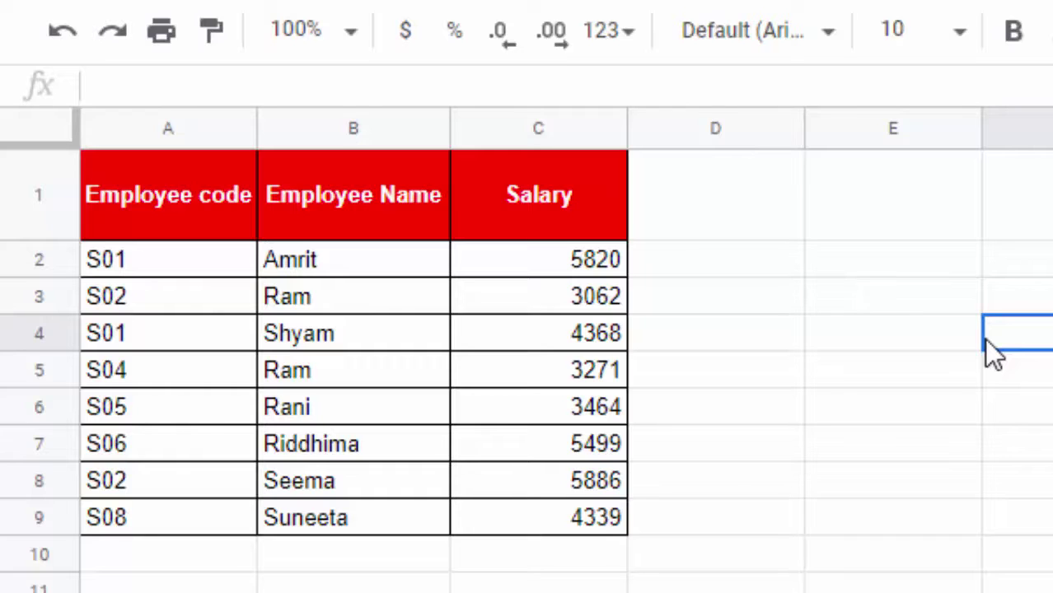
click(955, 337)
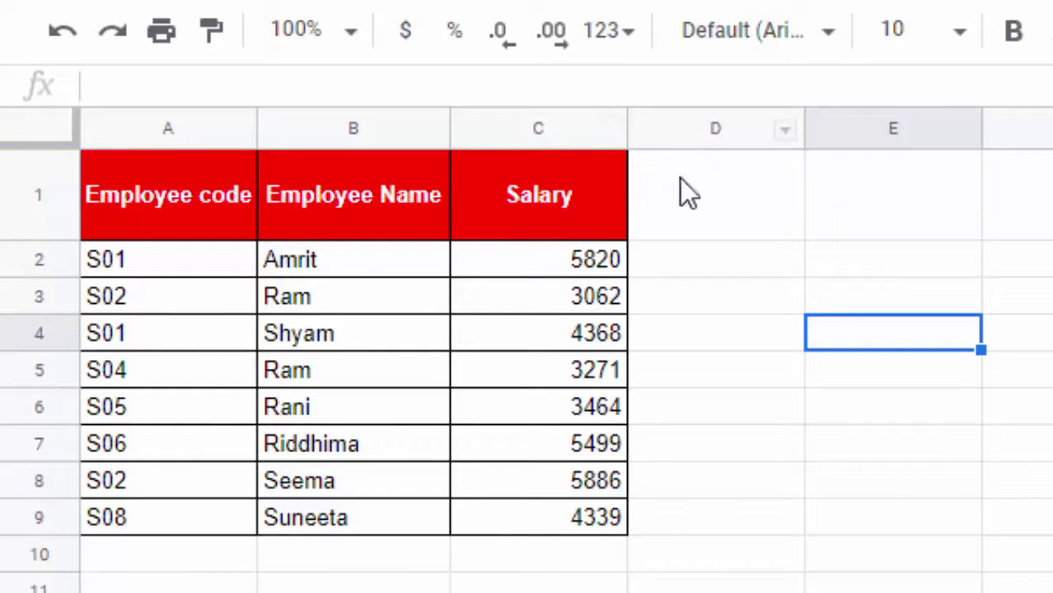
click(844, 295)
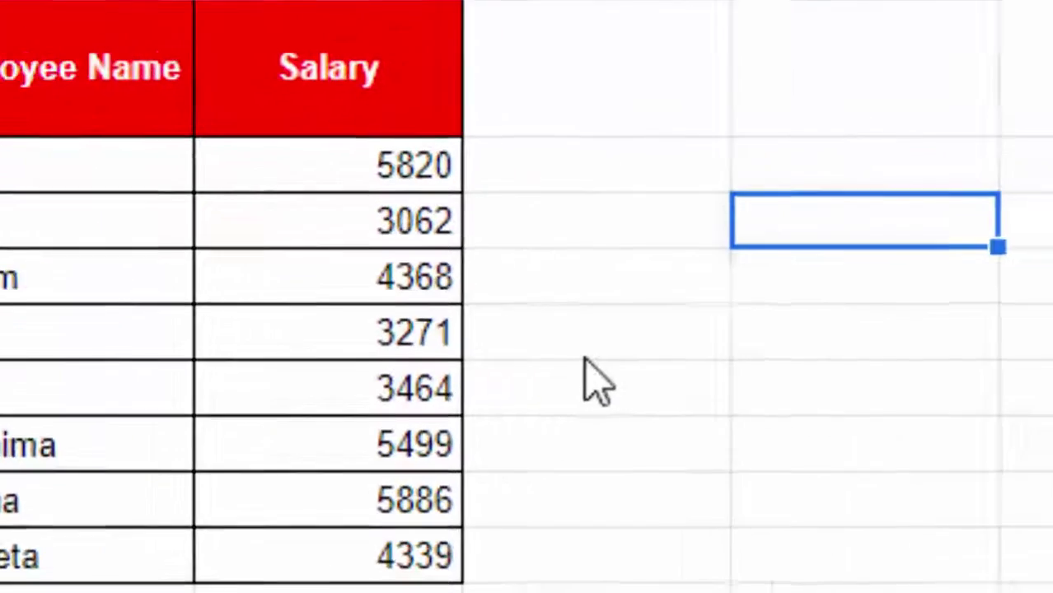
text(=)
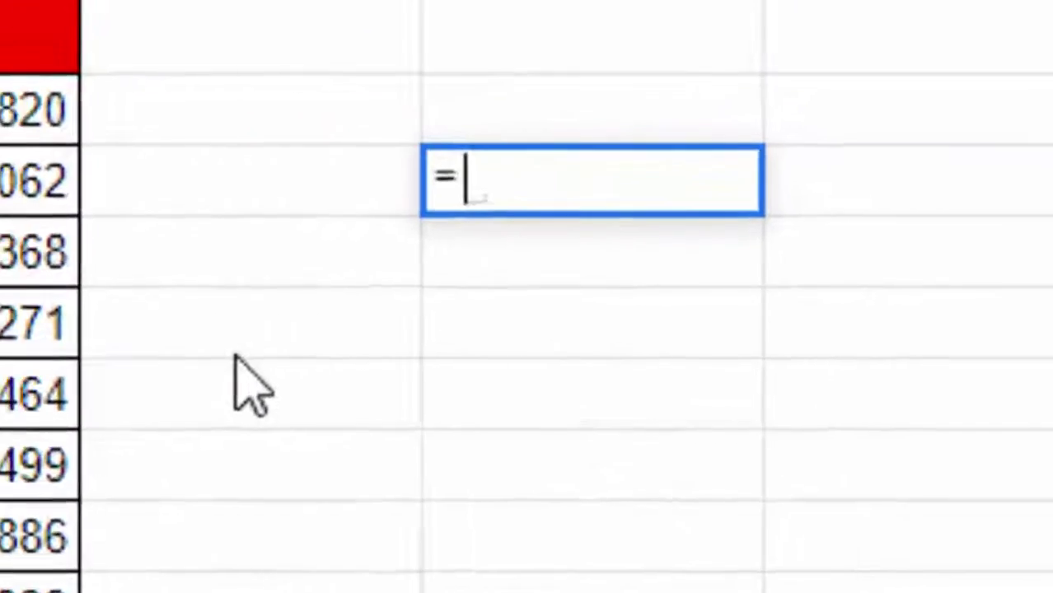
text(uni)
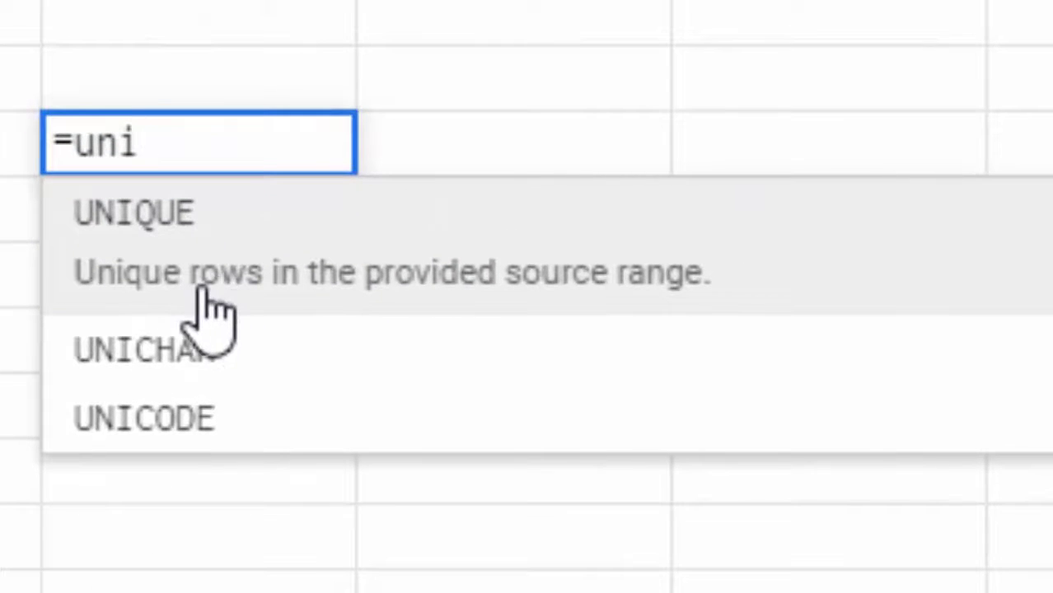
click(230, 276)
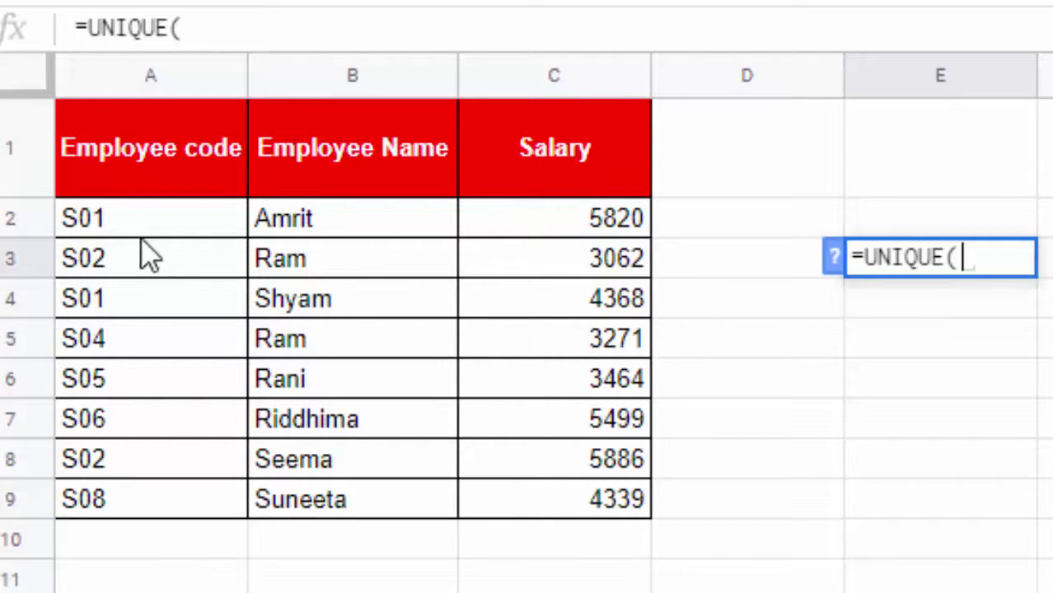
drag(137, 228, 140, 505)
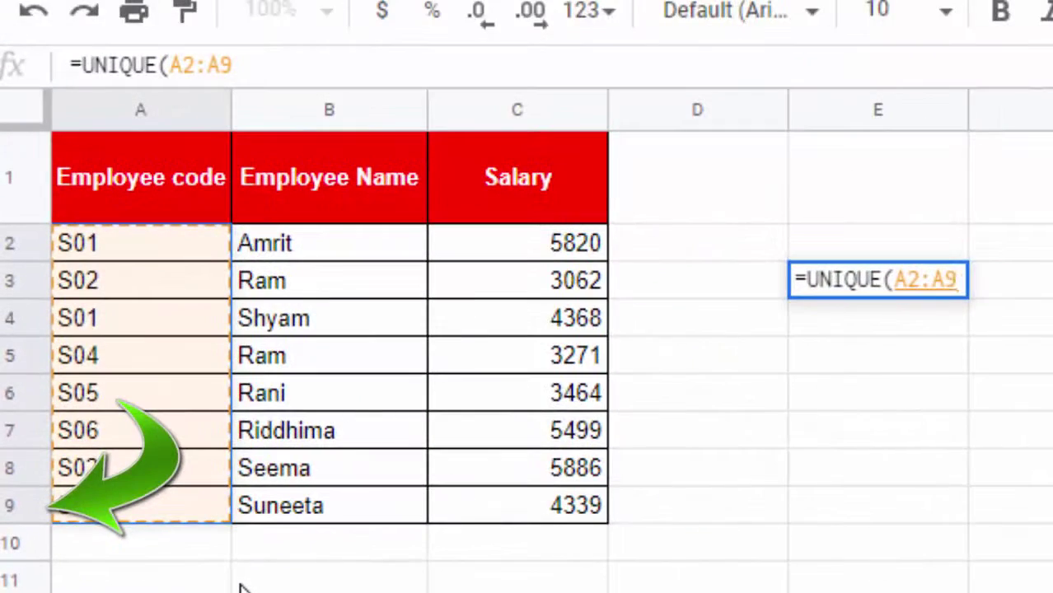
text())
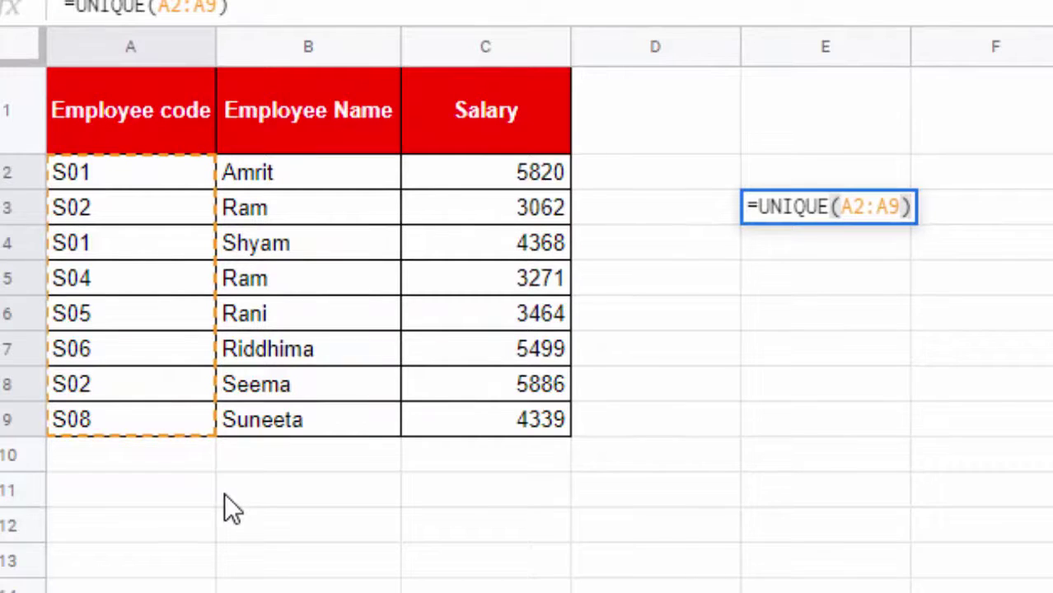
Commit the formula so column E lists S01, S02, S04, S05, S06 and S08, then compare with column A's duplicates.
key(Return)
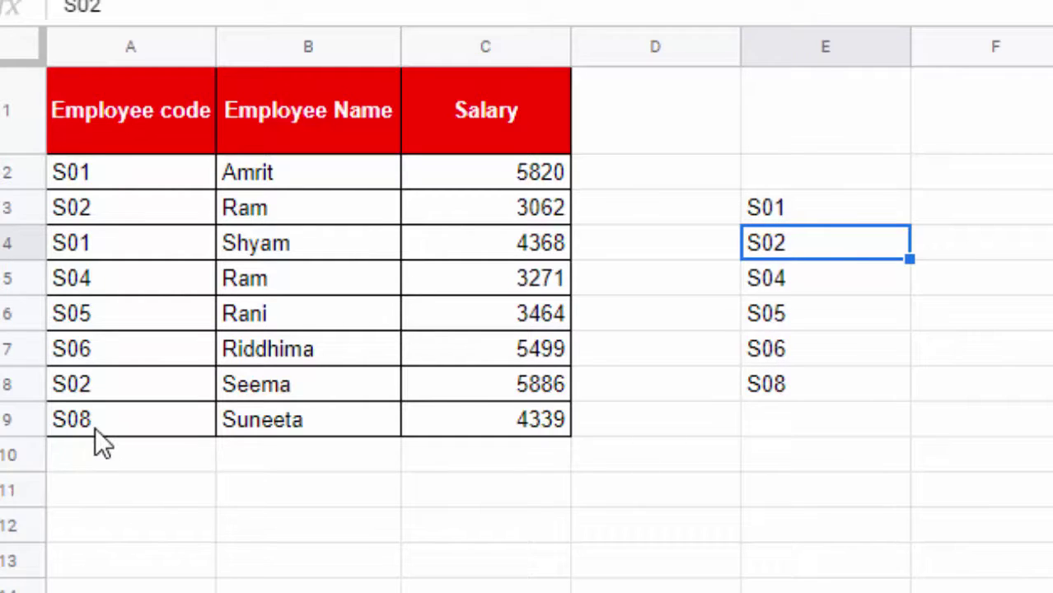
click(93, 188)
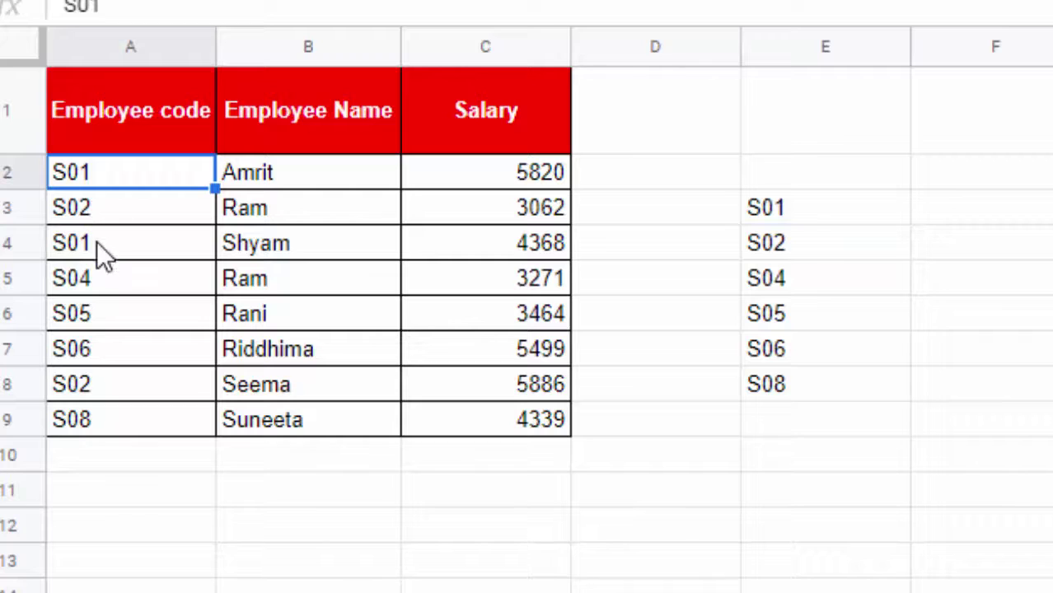
ctrl+click(98, 385)
ctrl+click(127, 217)
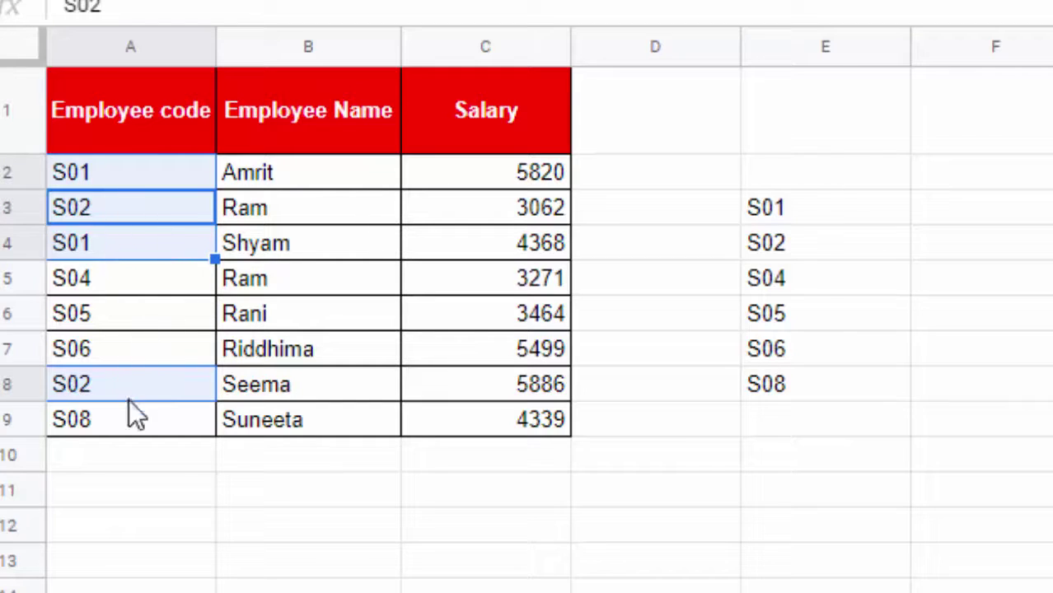
click(644, 527)
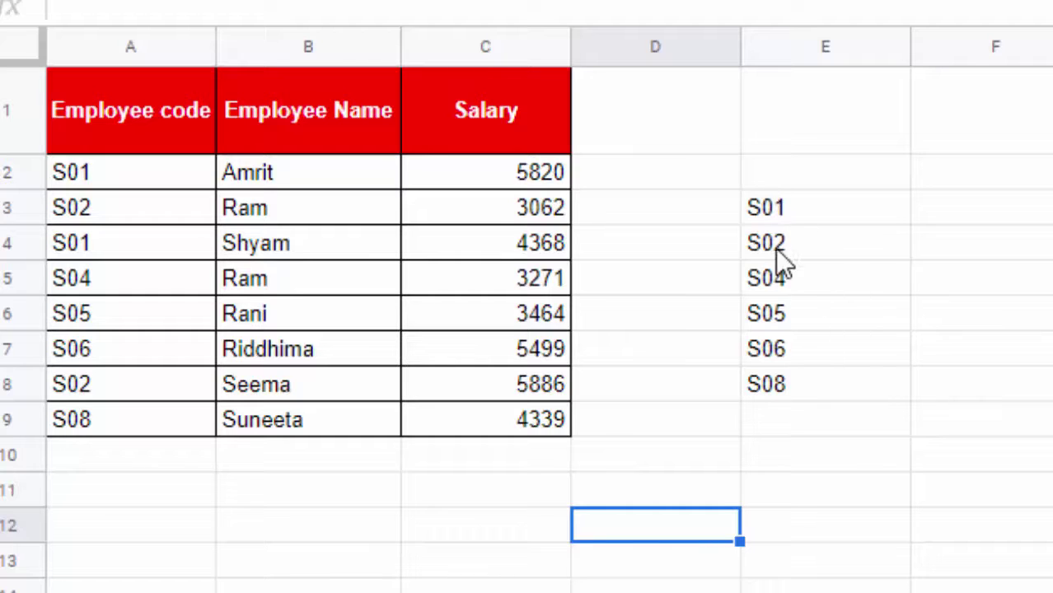
drag(779, 387, 785, 192)
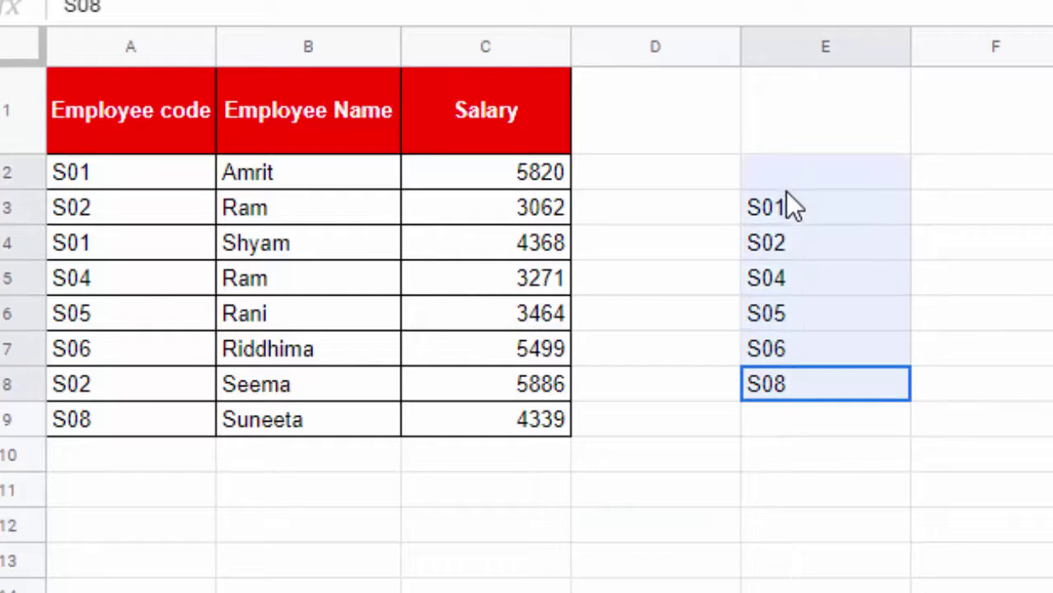
Enter =UNIQUE(B2:B9) in F2 to list Amrit, Ram, Shyam, Rani, Riddhima, Seema and Suneeta.
click(997, 180)
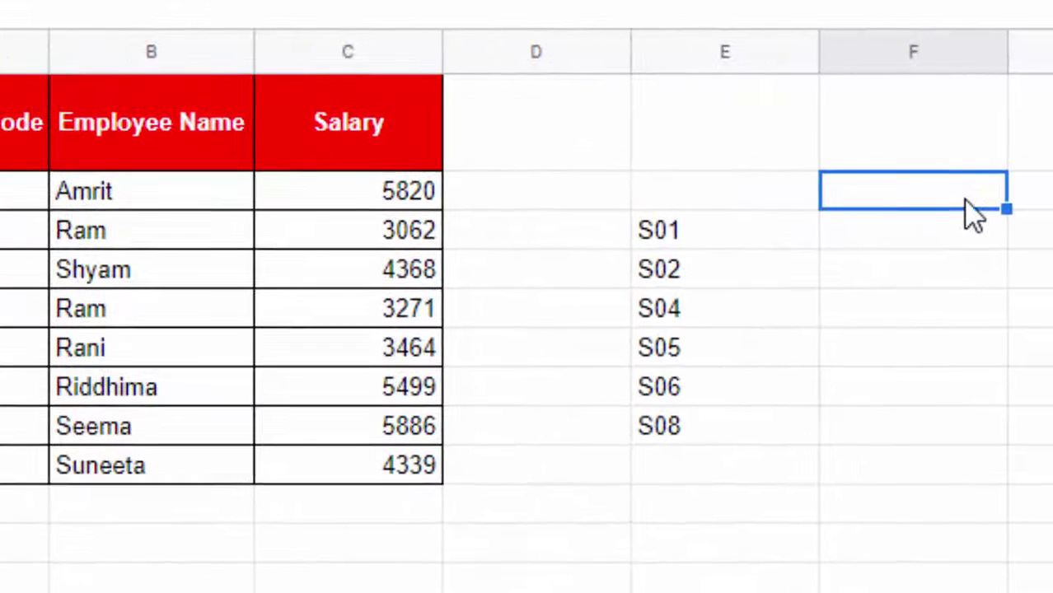
text(=uni)
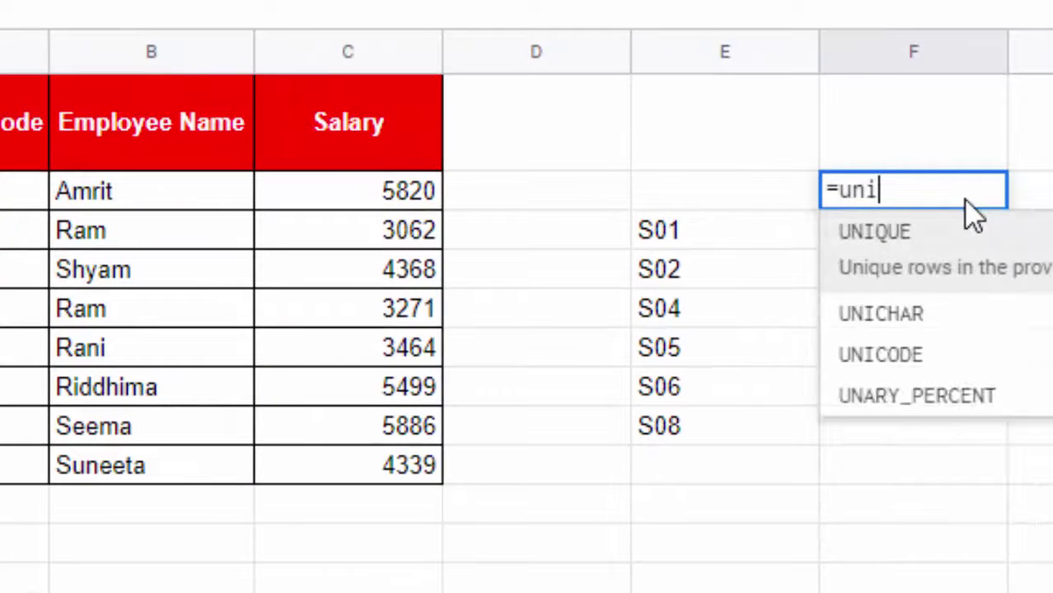
text(qu)
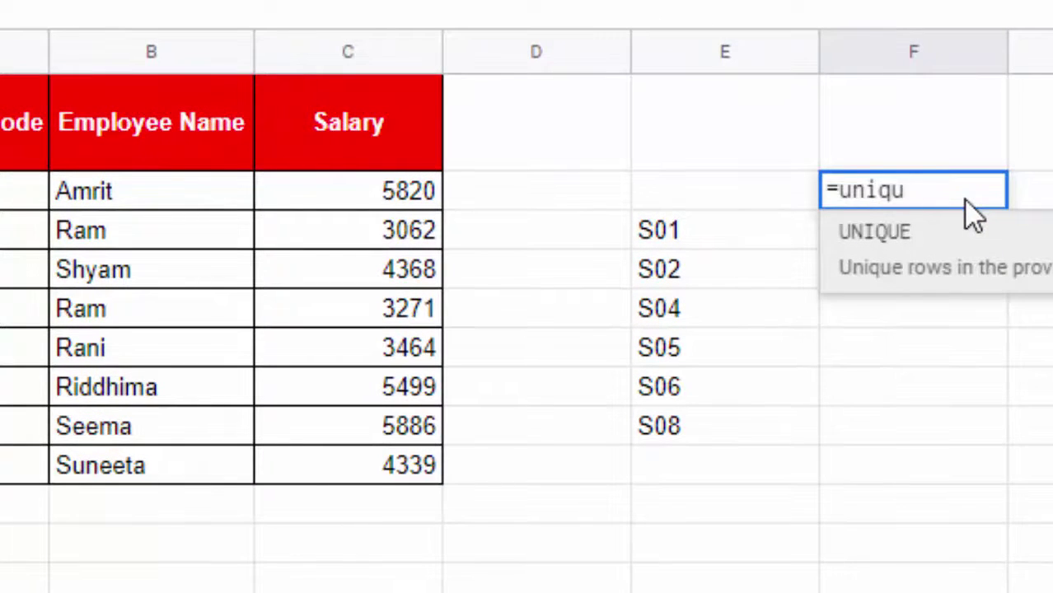
text(e)
key(Tab)
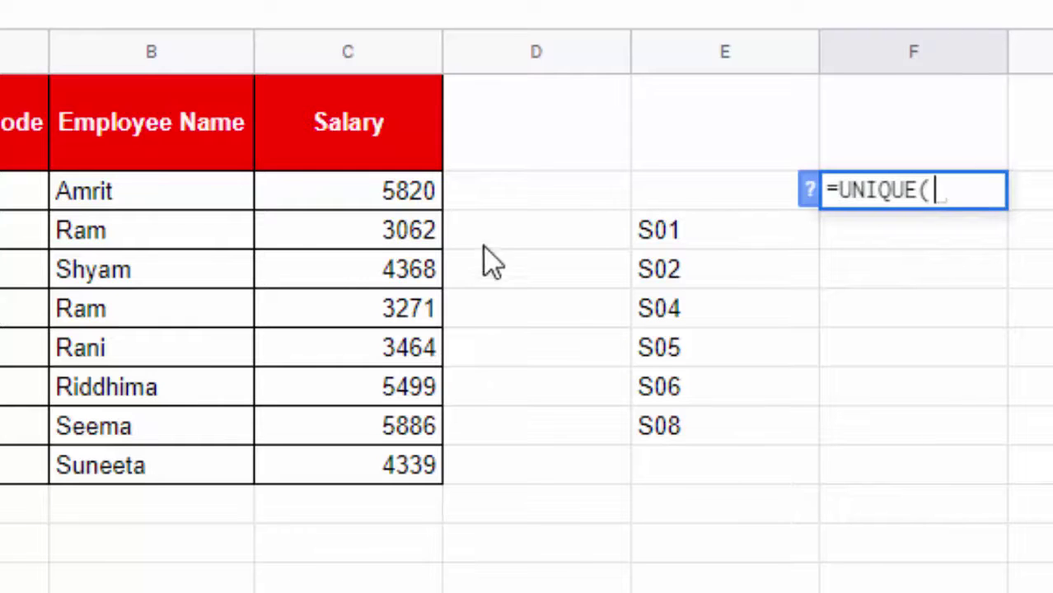
drag(129, 199, 127, 482)
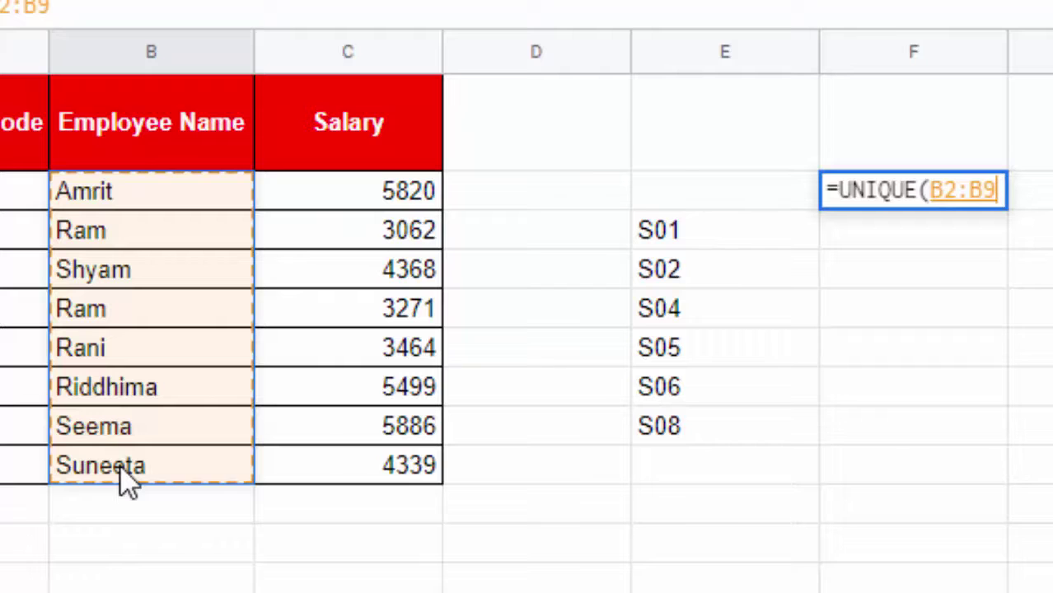
text())
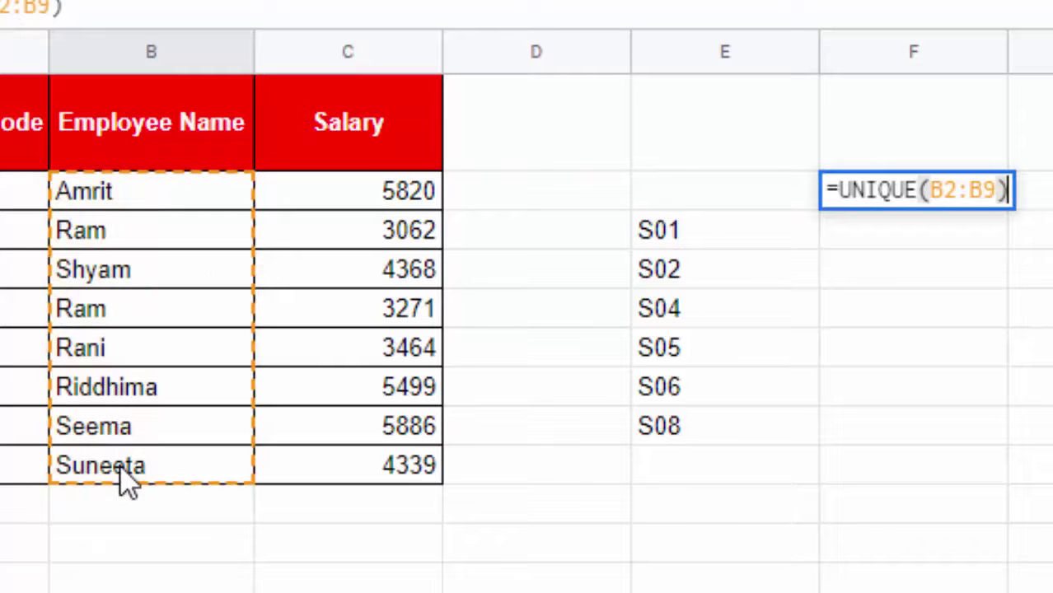
key(Return)
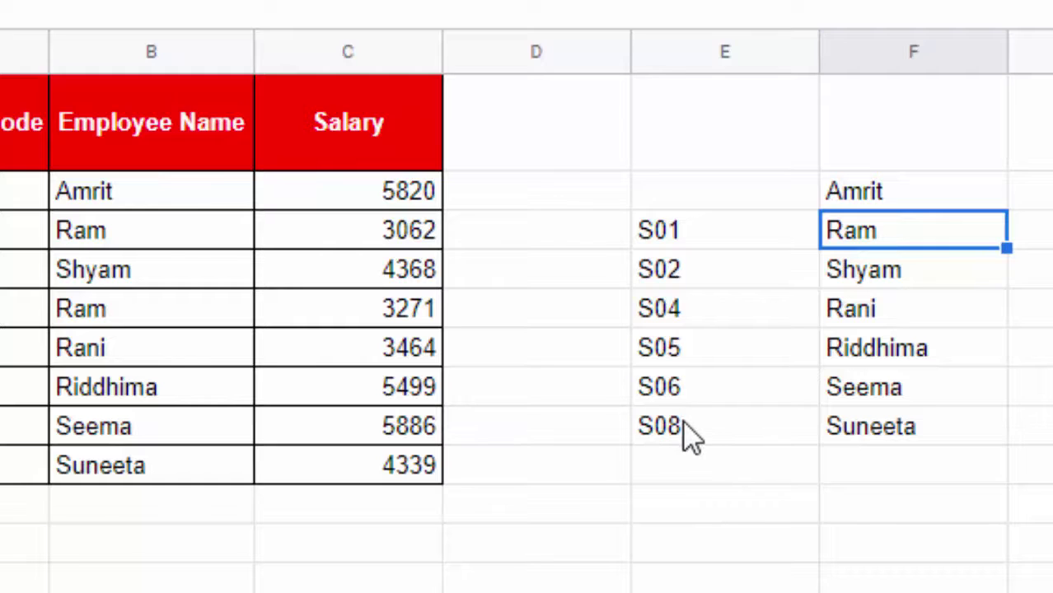
Enter =UNIQUE(C2:C9) in a column D cell below the table to list the salaries.
click(604, 547)
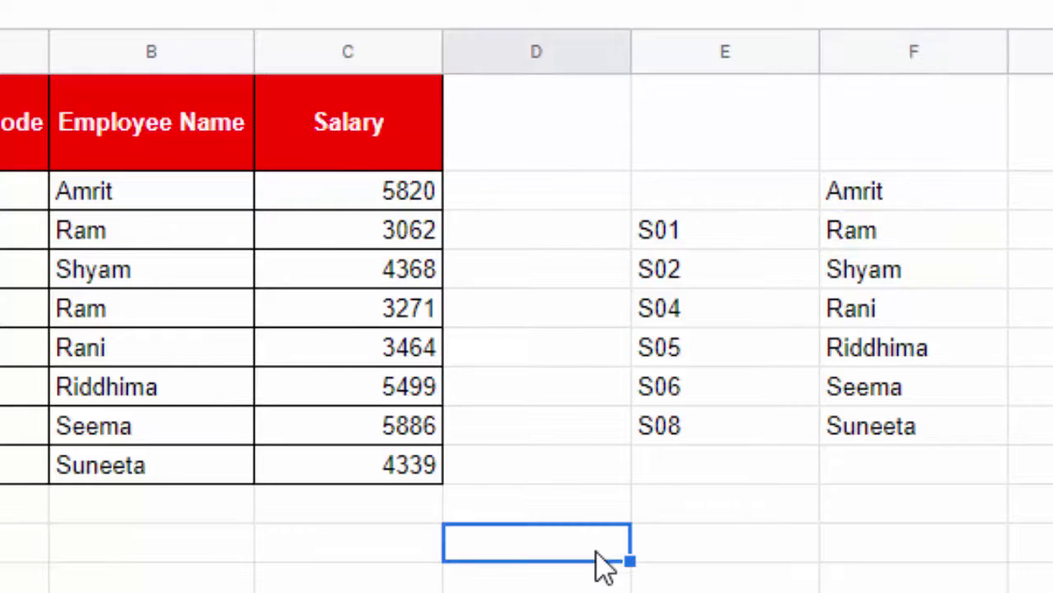
text(=)
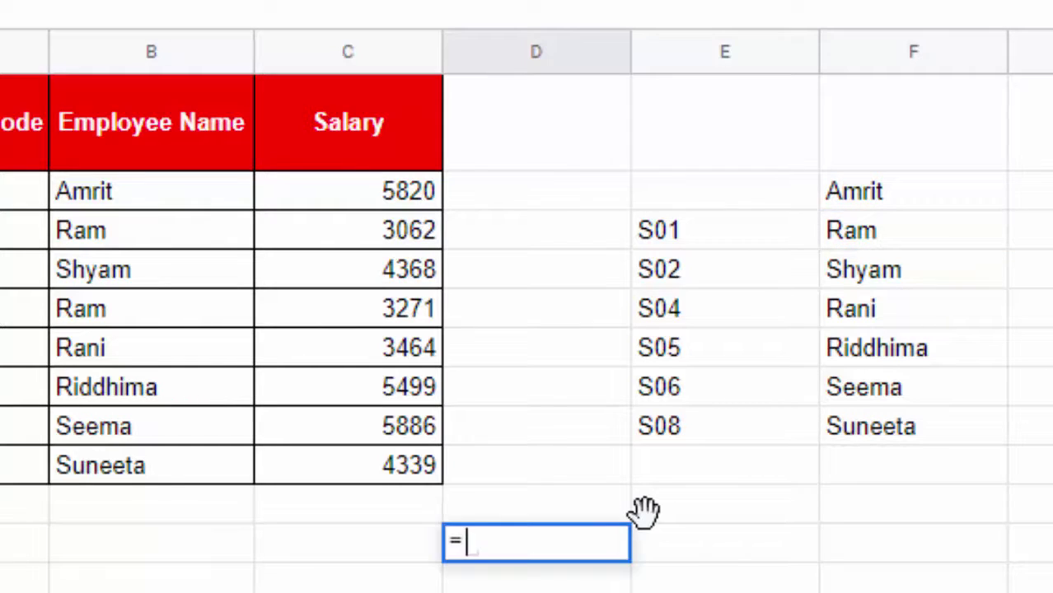
text(uni)
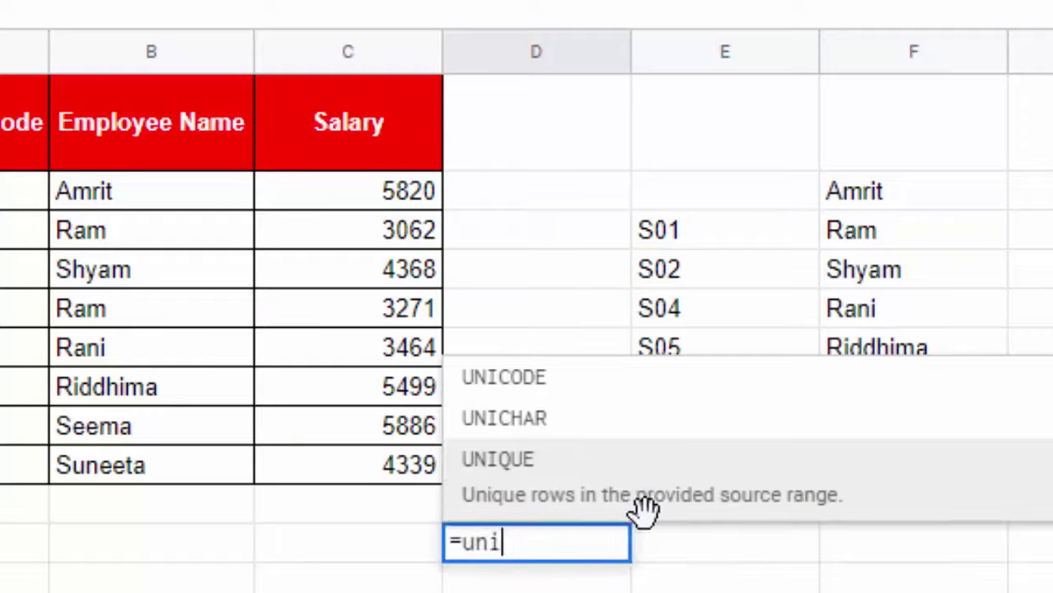
text(q)
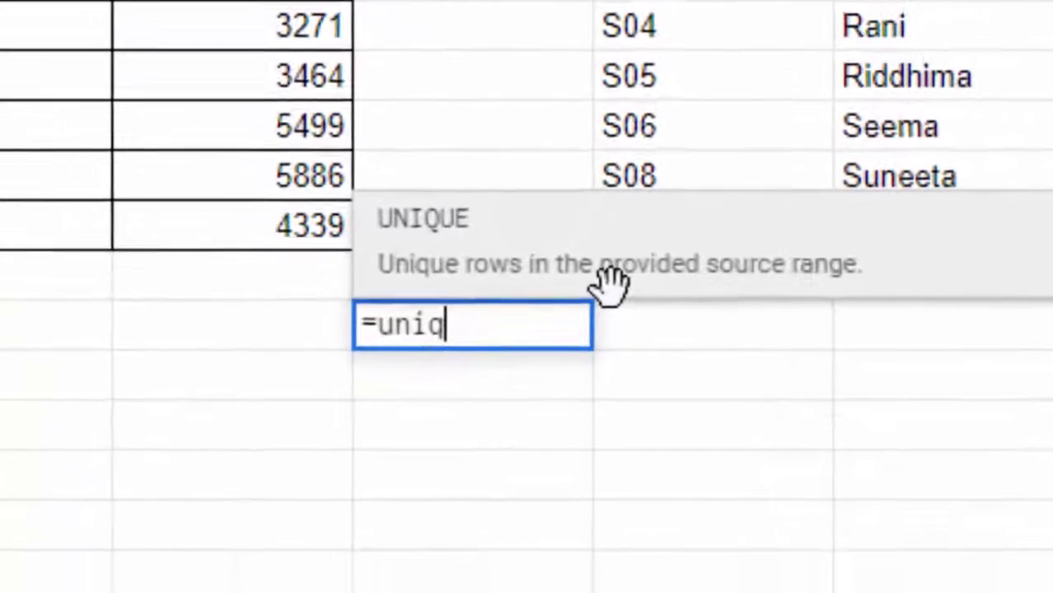
click(643, 509)
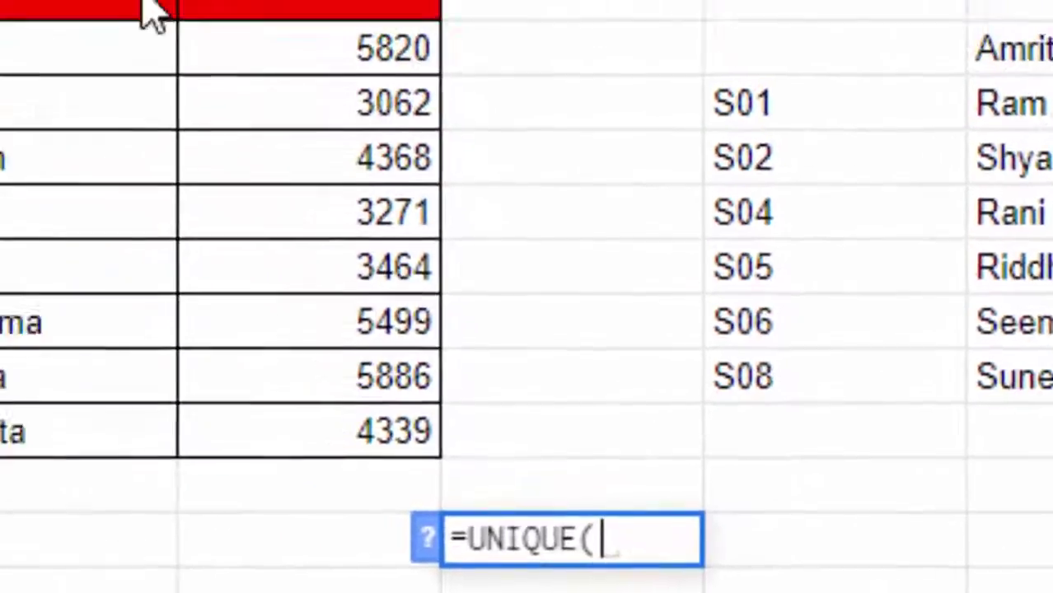
mouse_move(416, 169)
mouse_down()
mouse_move(432, 318)
mouse_move(568, 498)
mouse_up()
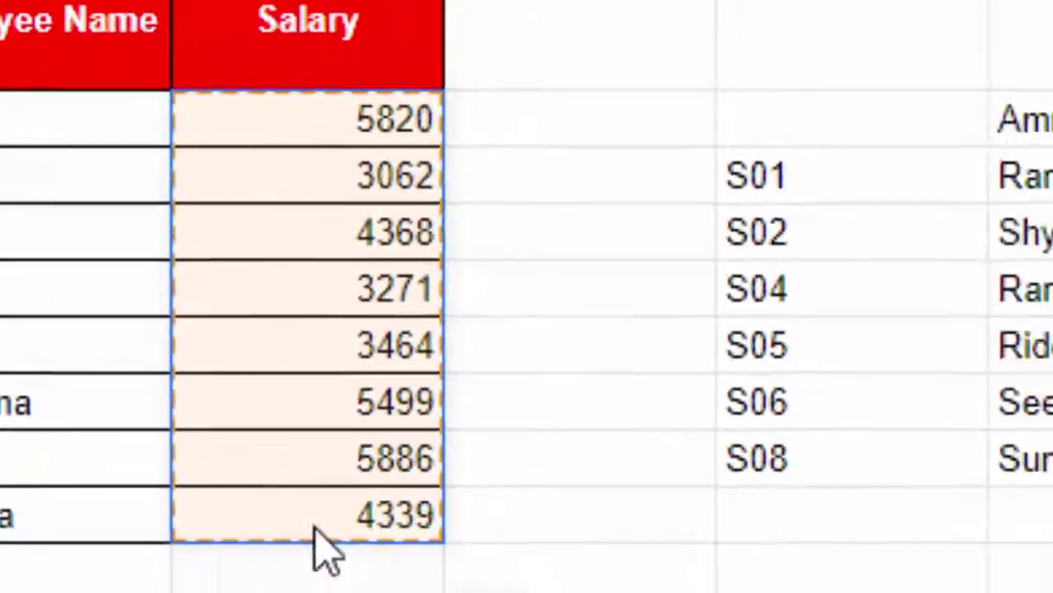
text())
key(Return)
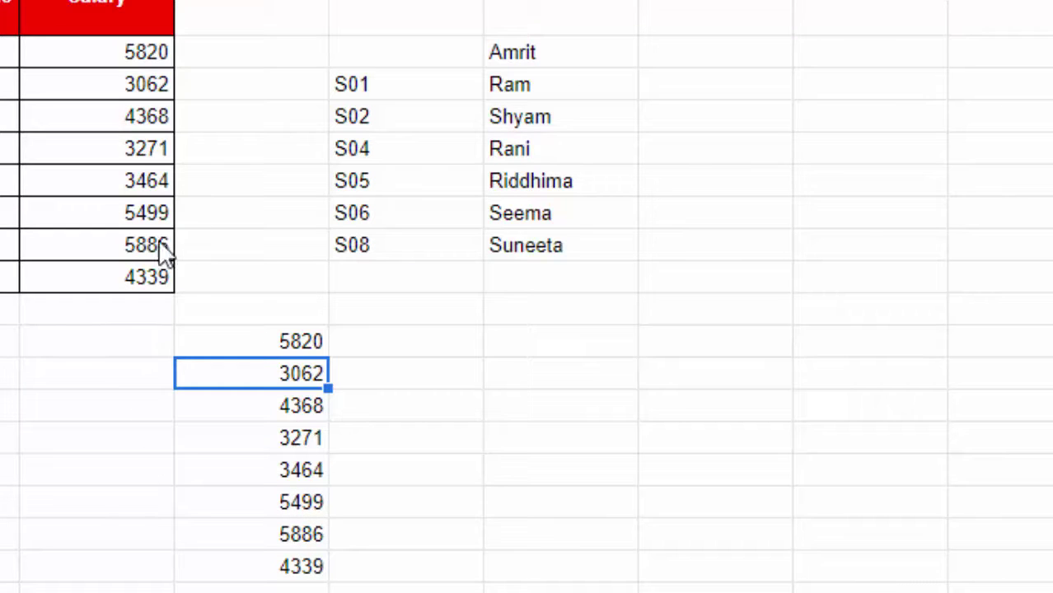
Replace the 3271 salary entry with 5820 so the unique salary list shows 5820 once.
click(139, 151)
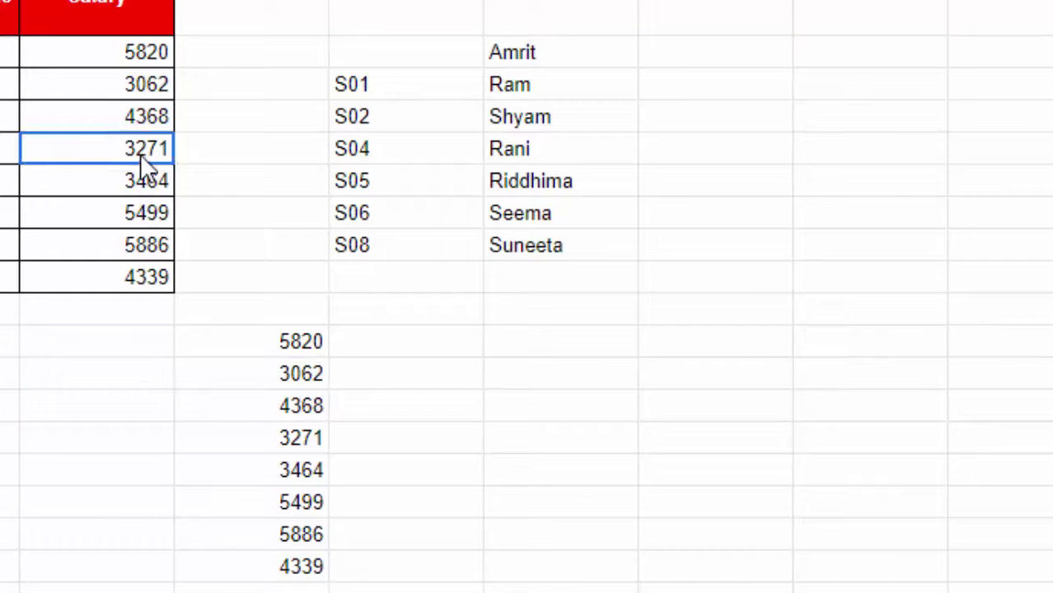
key(Delete)
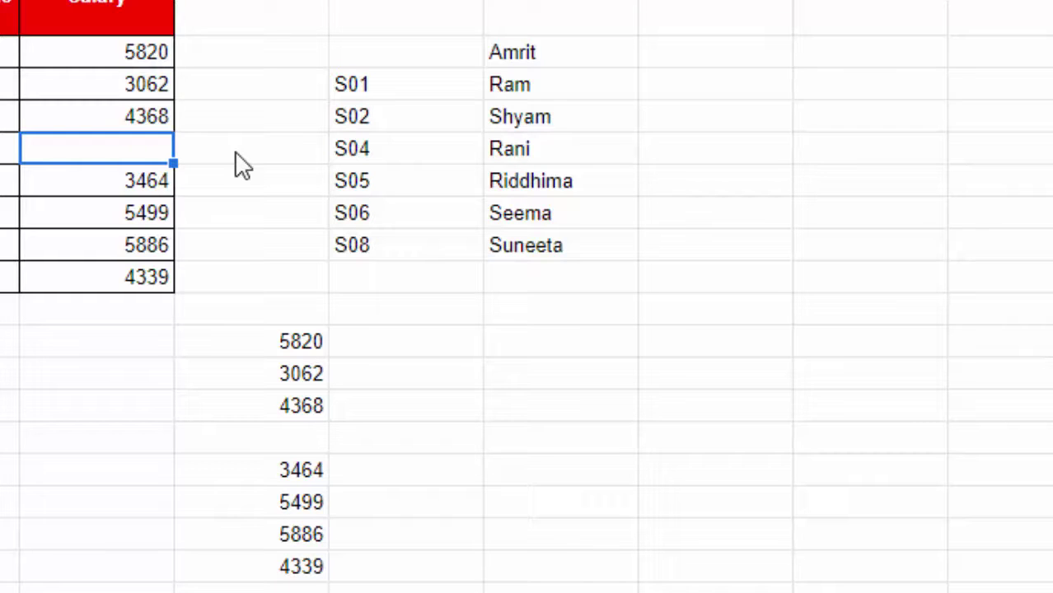
text(58)
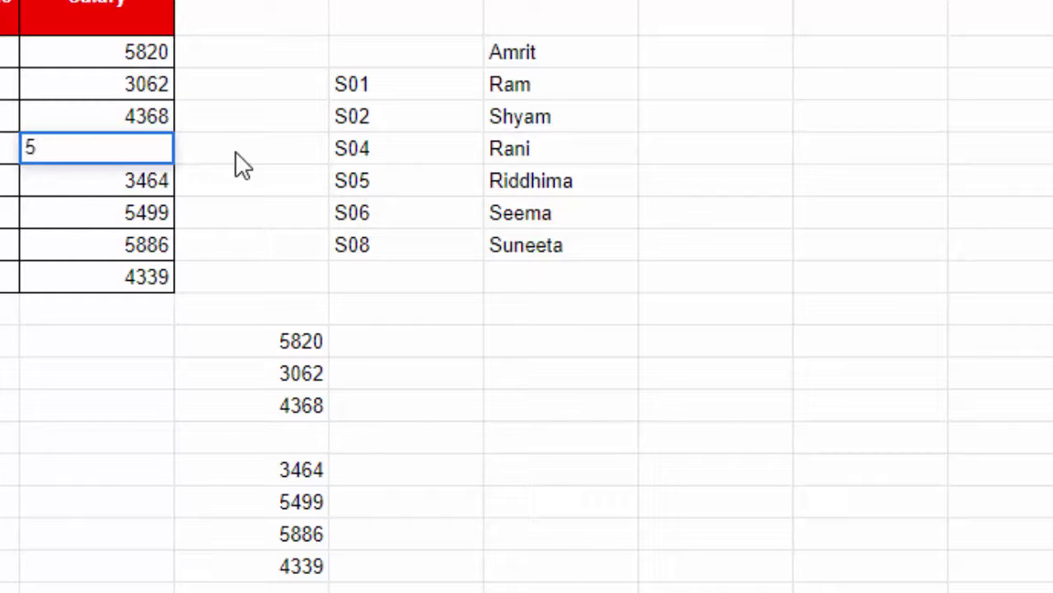
text(20)
key(Return)
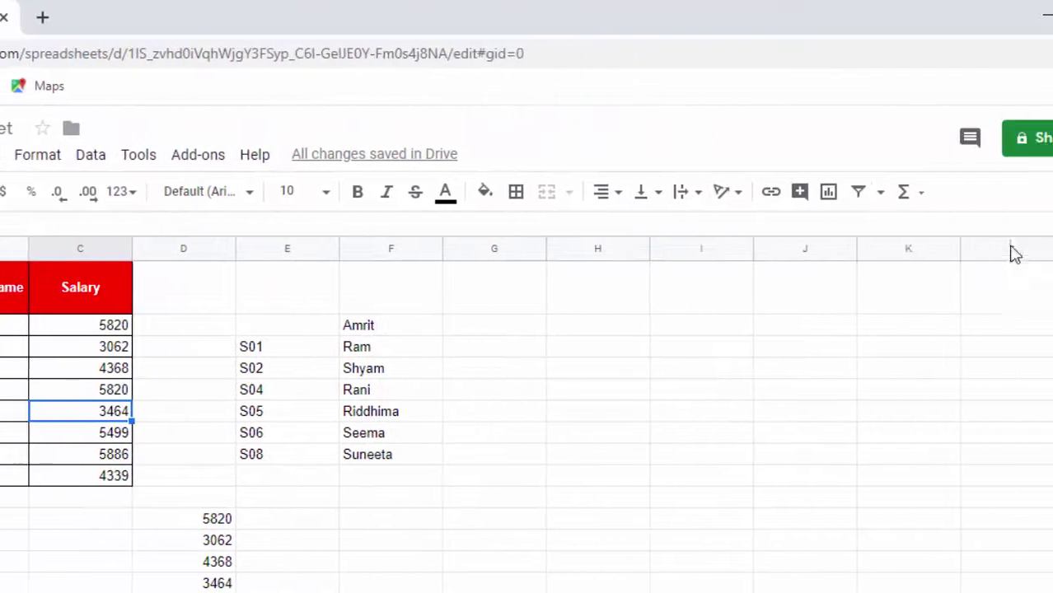
Rename 'Untitled spreadsheet' to the owner's first name in the Share dialog and save.
click(942, 156)
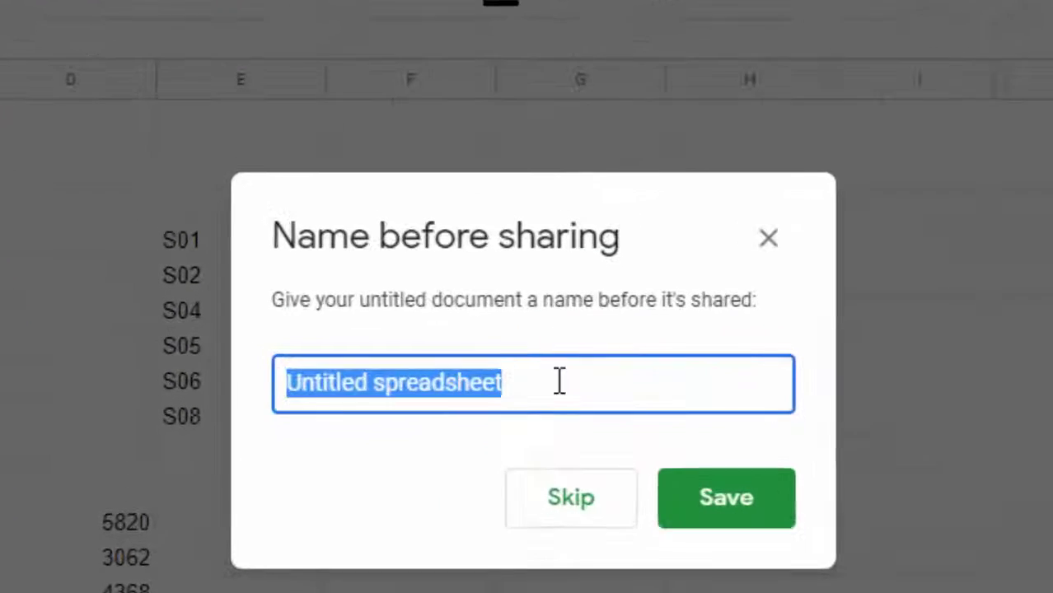
click(398, 433)
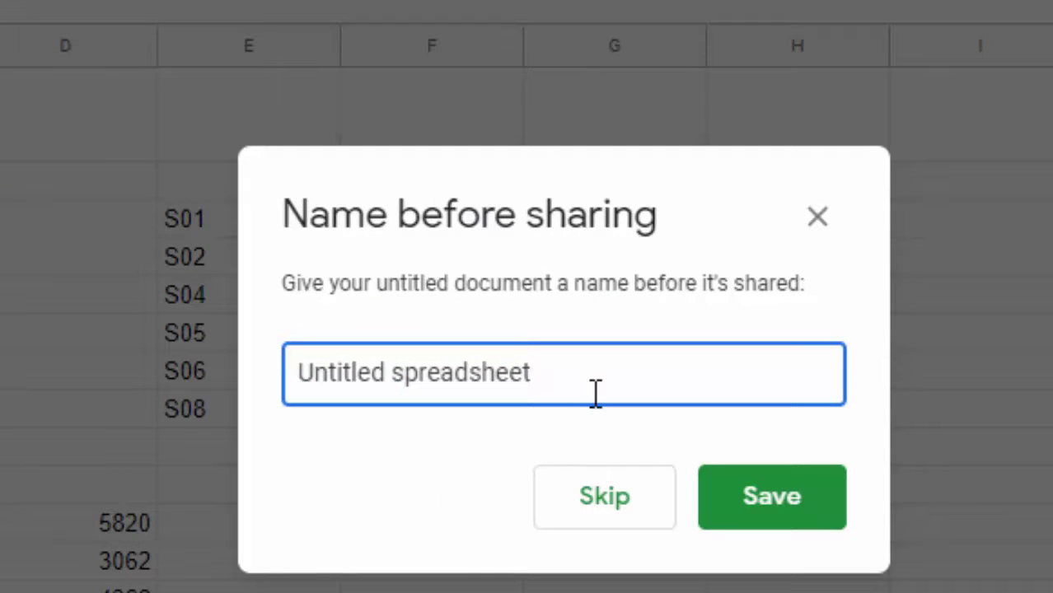
key(ctrl+a)
text(suraj)
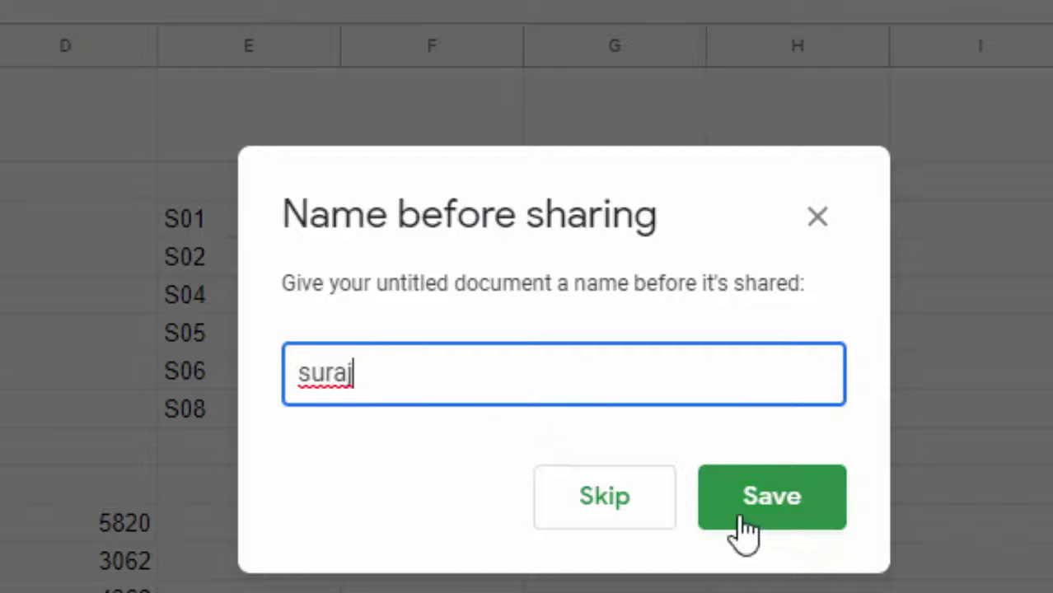
click(757, 495)
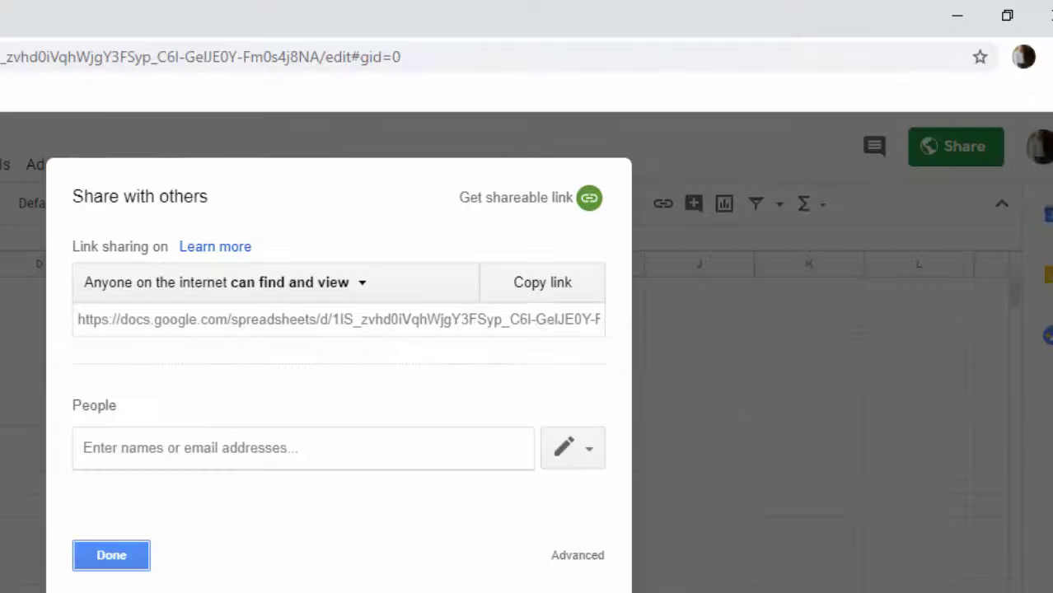
Reopen the sharing settings and add the contact's e-mail address as a recipient.
click(127, 559)
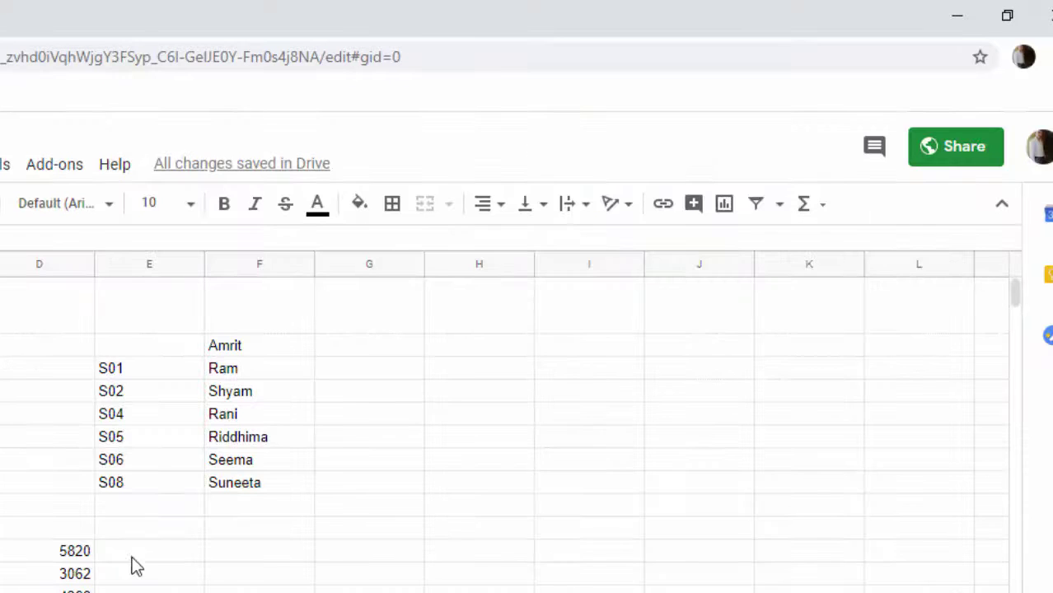
click(929, 150)
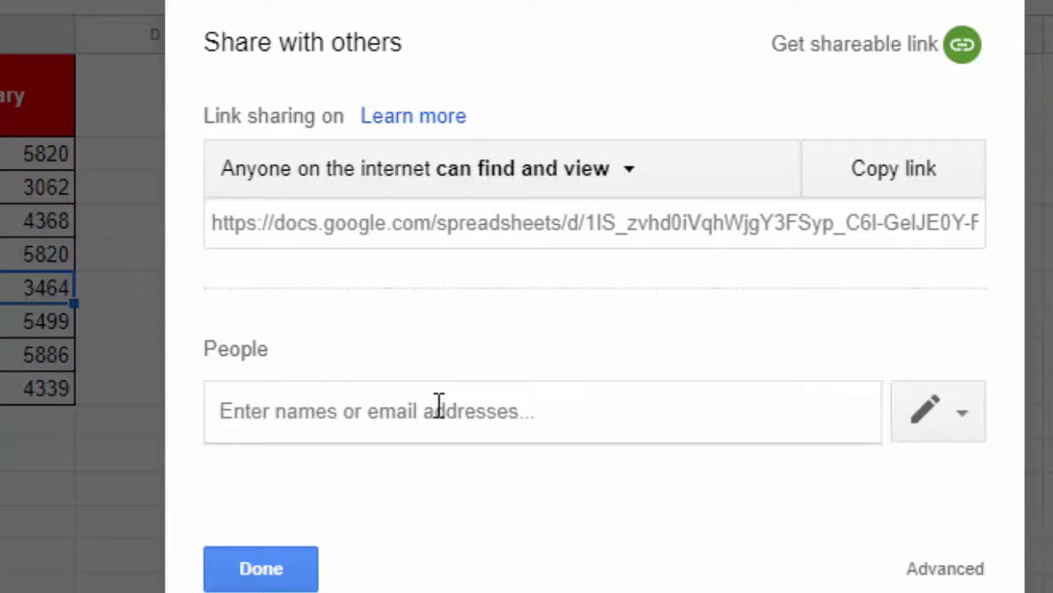
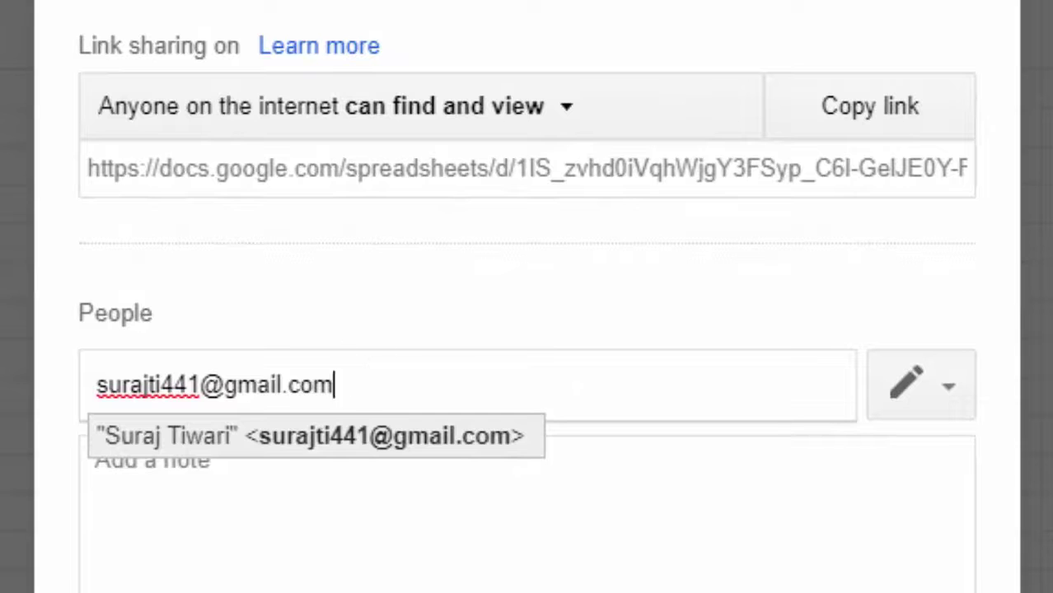
key(Return)
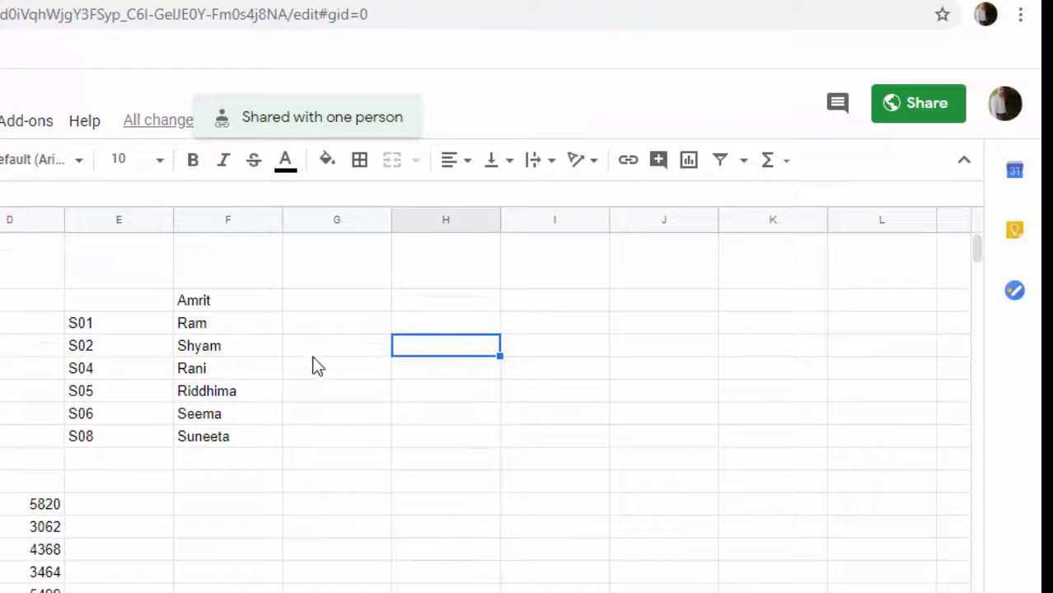
Add the suggested earlier contact and a second person's e-mail address as share recipients.
click(929, 108)
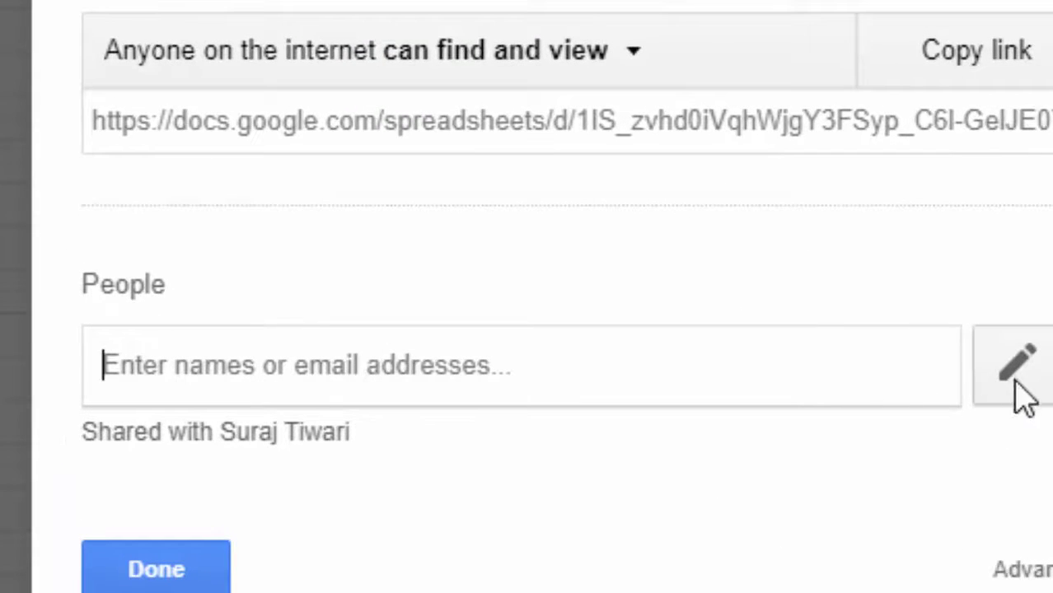
click(1021, 390)
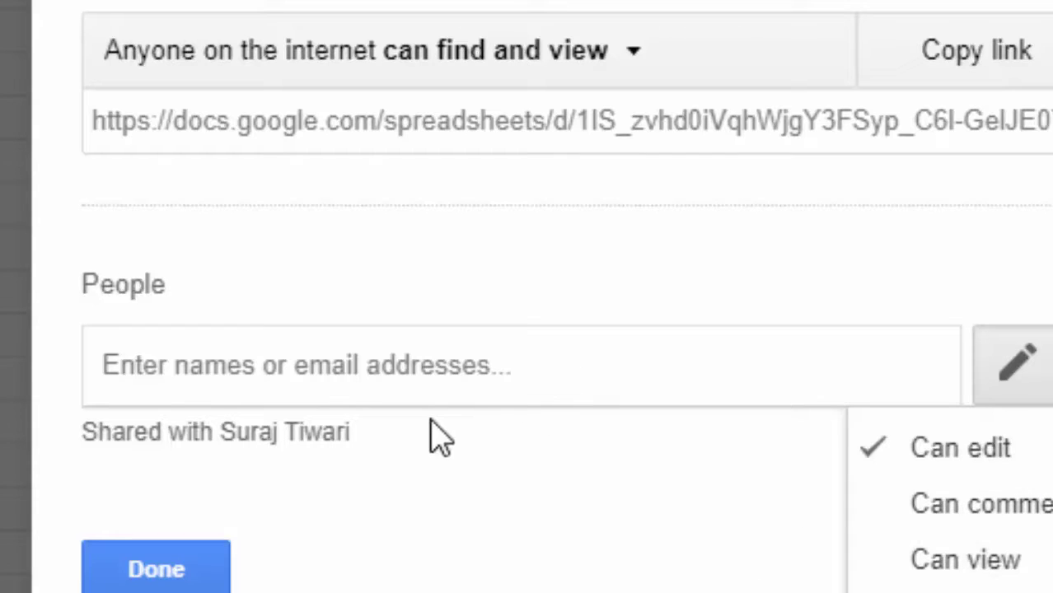
click(427, 395)
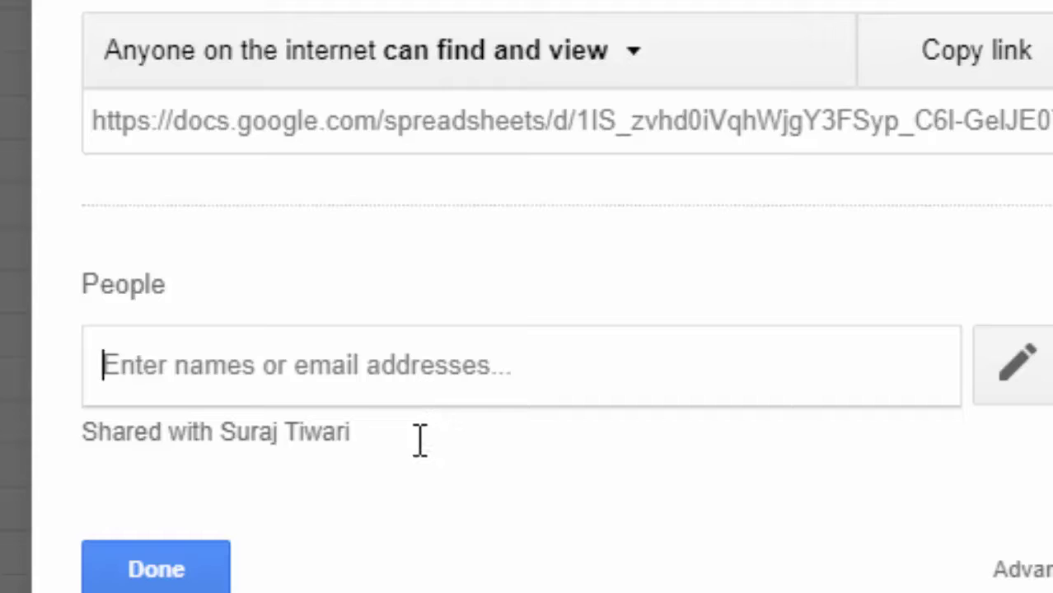
text(sur)
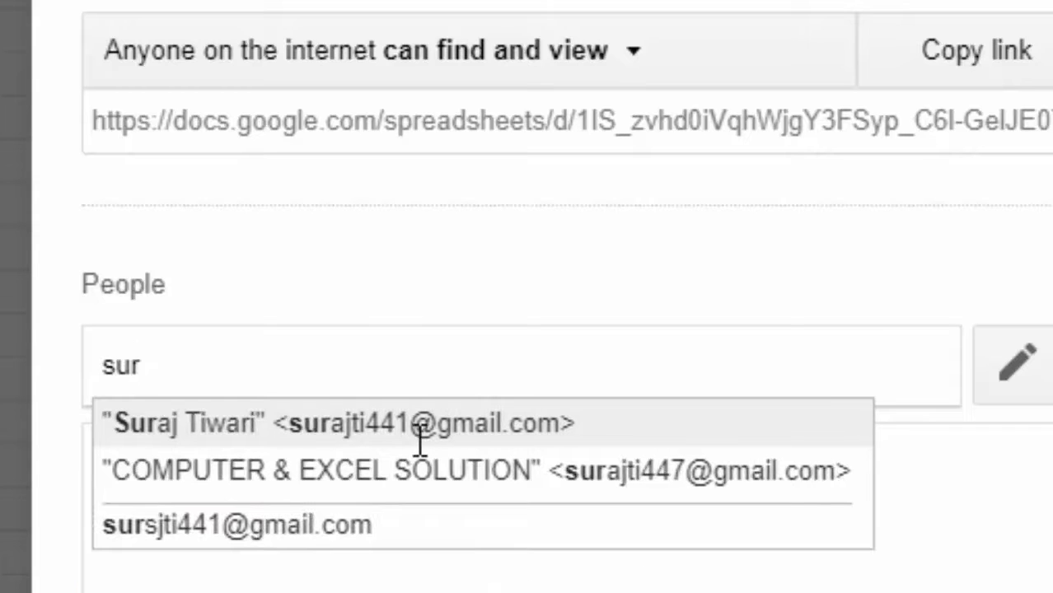
click(421, 442)
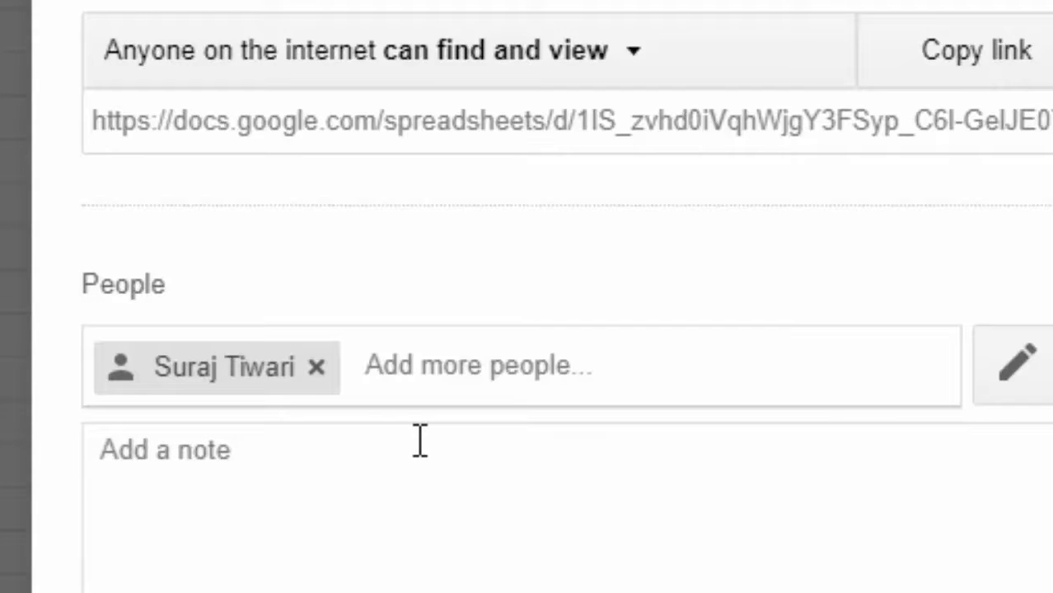
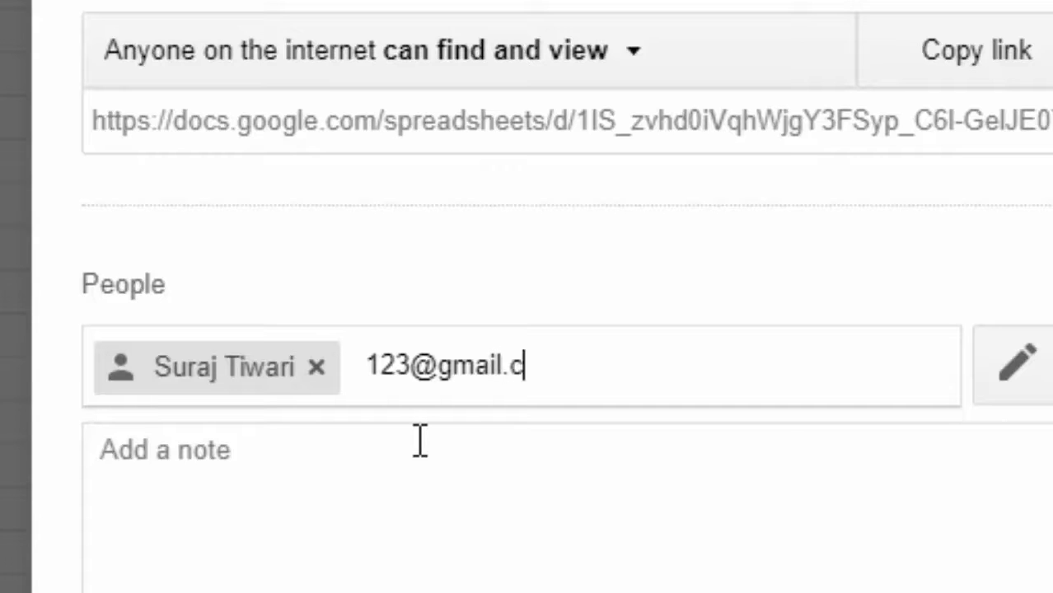
key(Return)
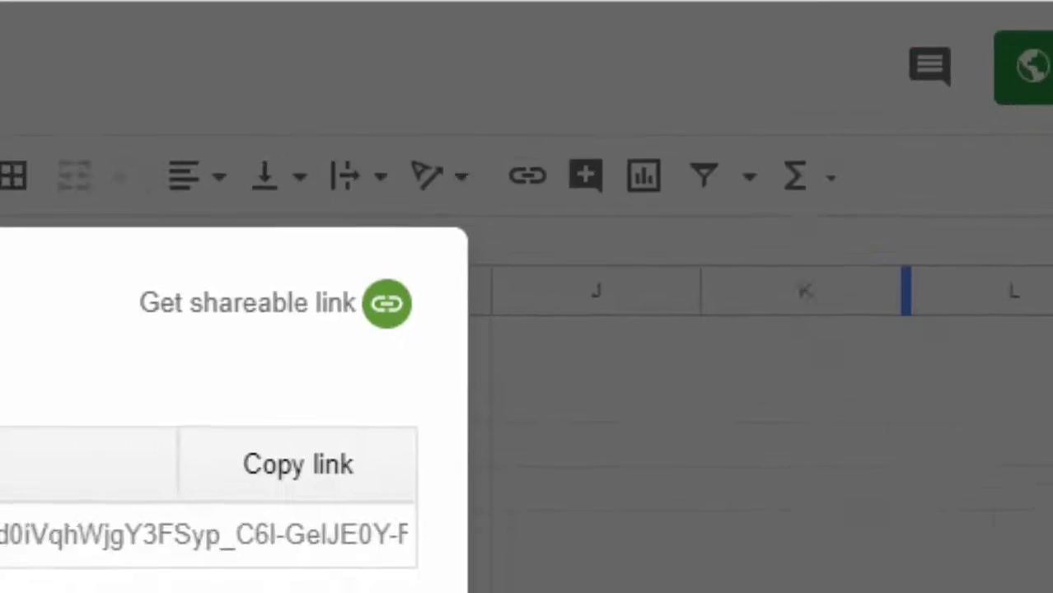
Attach the note 'plz find the attachment' and send the invitation to both recipients.
click(280, 480)
text(plz fin)
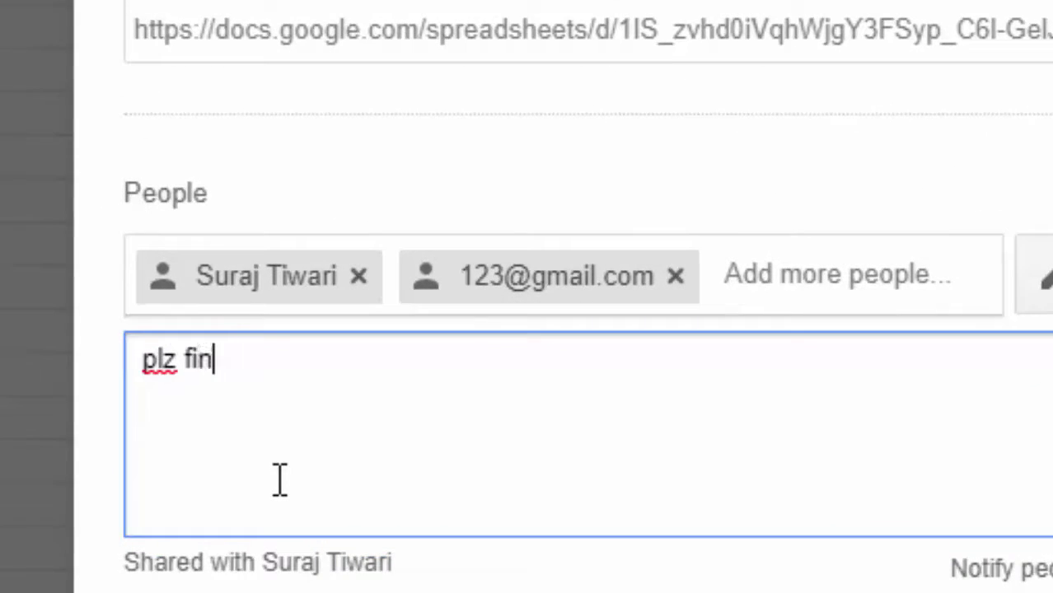
text(d the )
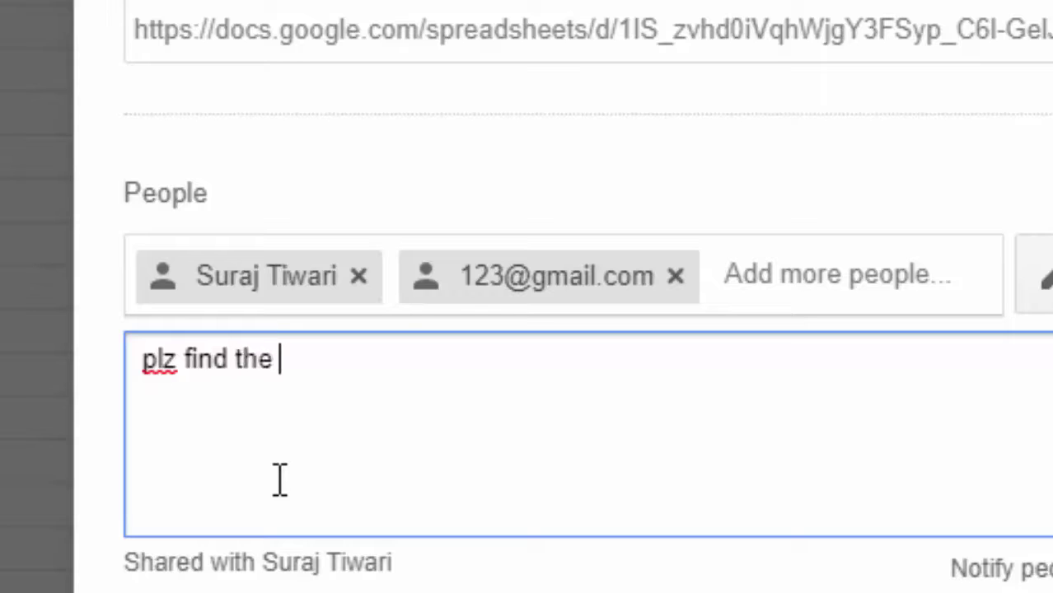
text(attac)
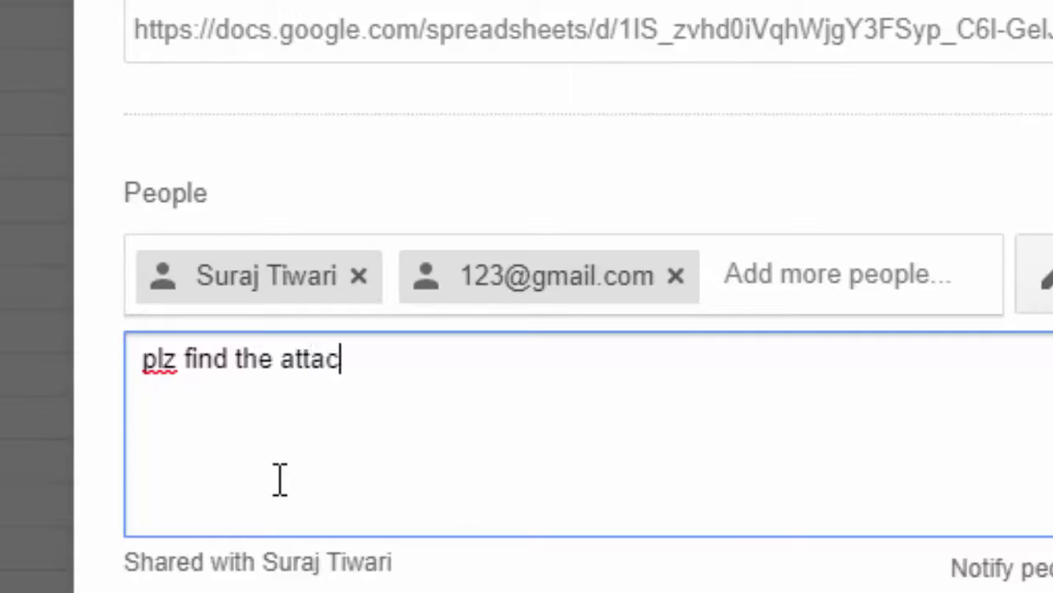
text(hmen)
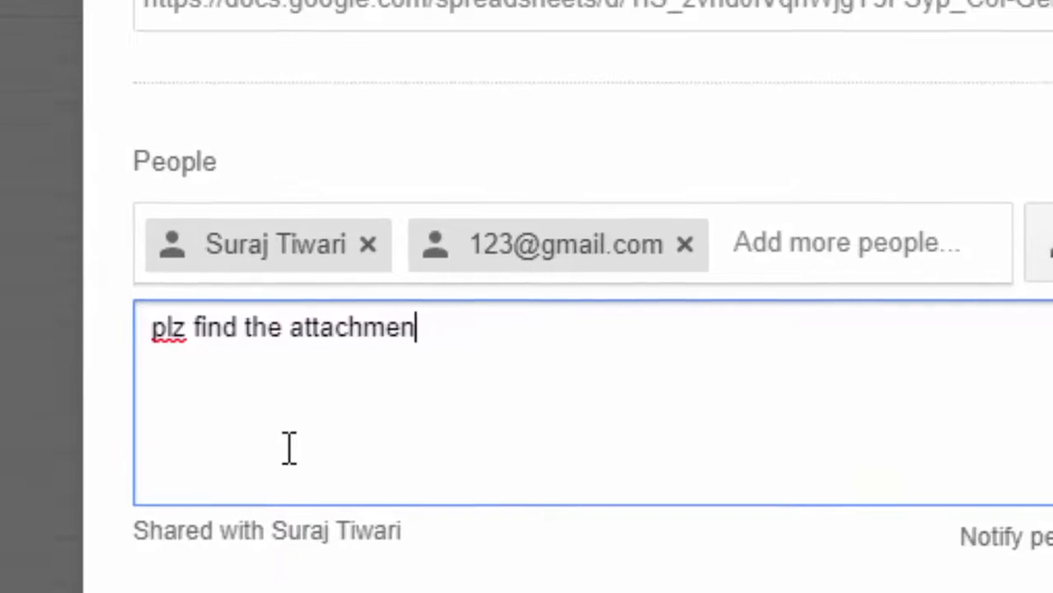
text(t)
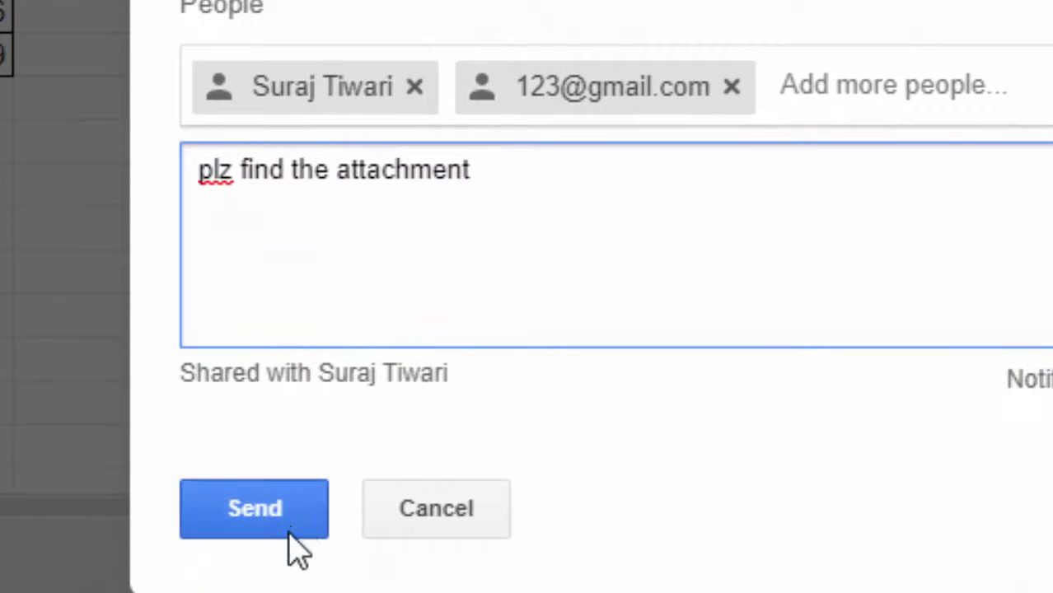
click(285, 517)
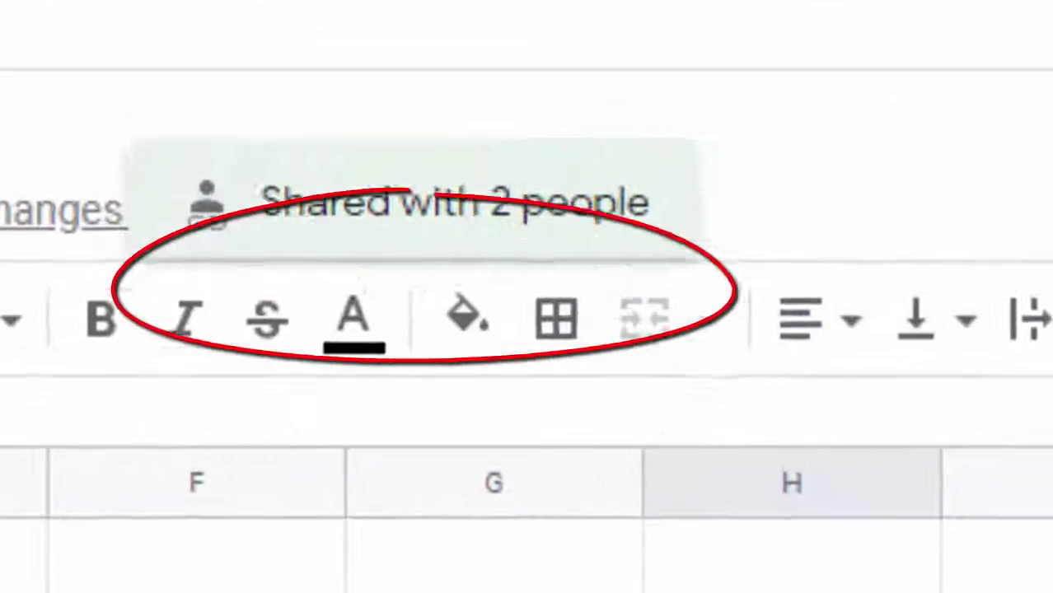